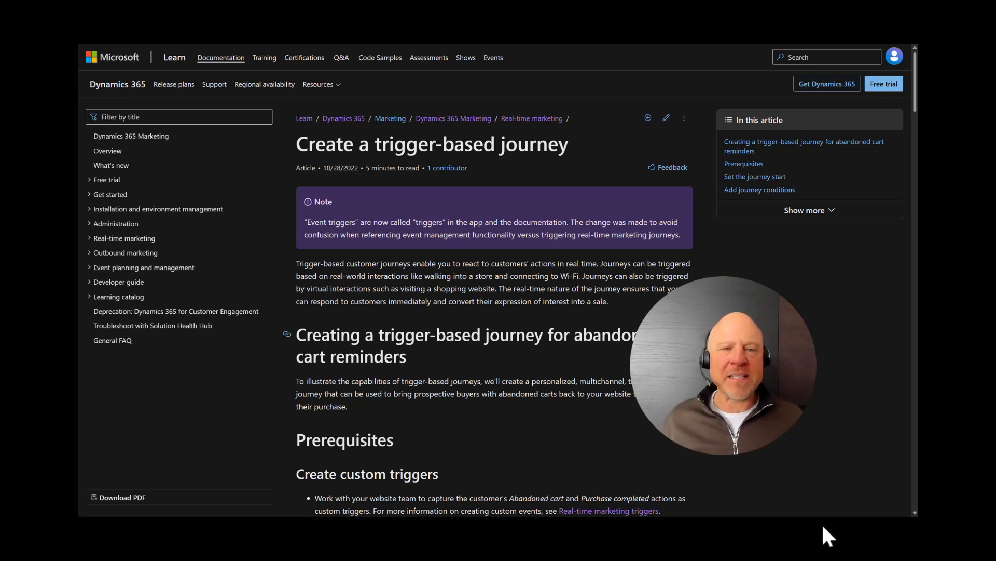
key(Right)
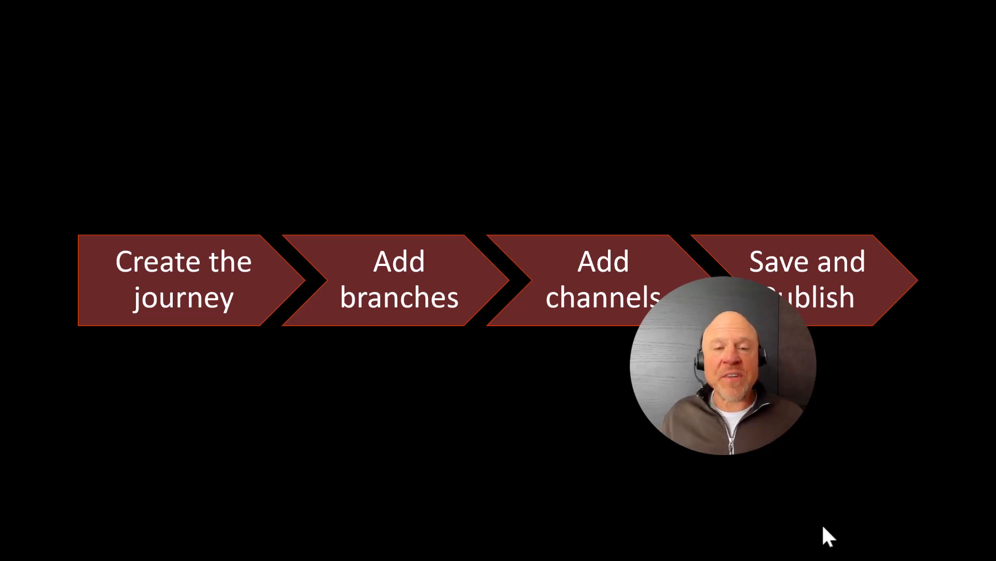
key(Right)
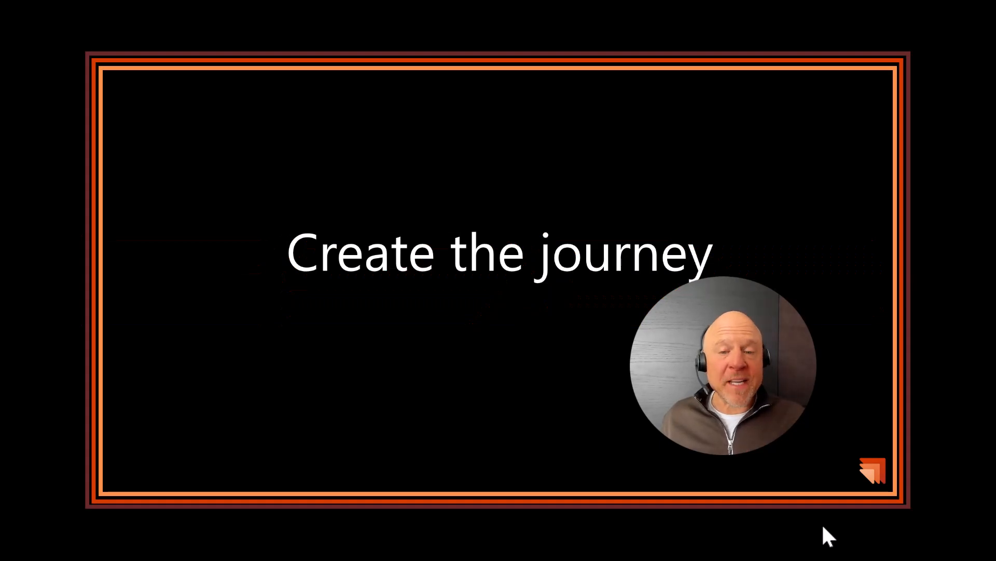
key(Right)
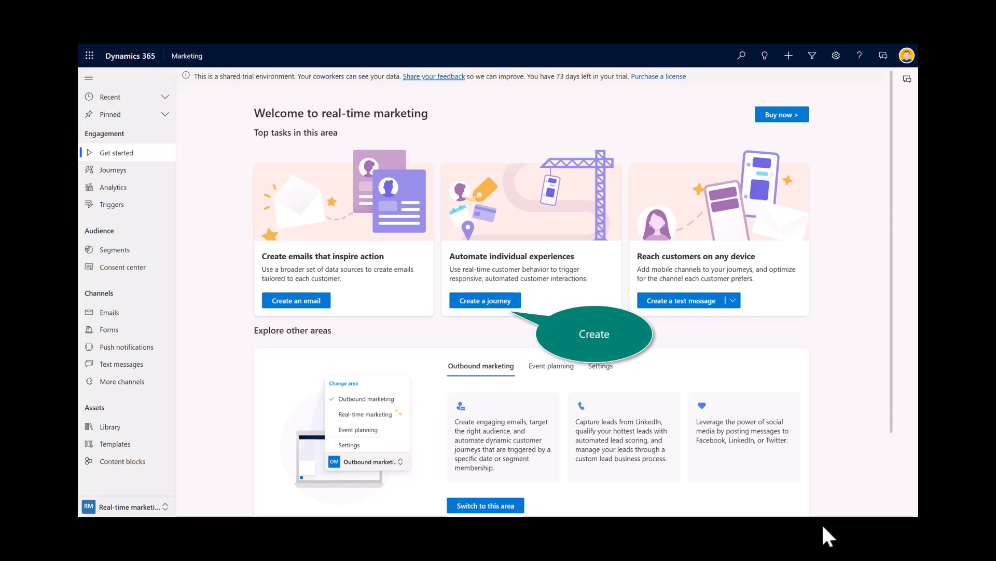
Step: Create a trigger-based journey named Marketing Form Submitted with the Marketing Form Submitted trigger and the Lead audience
click(493, 313)
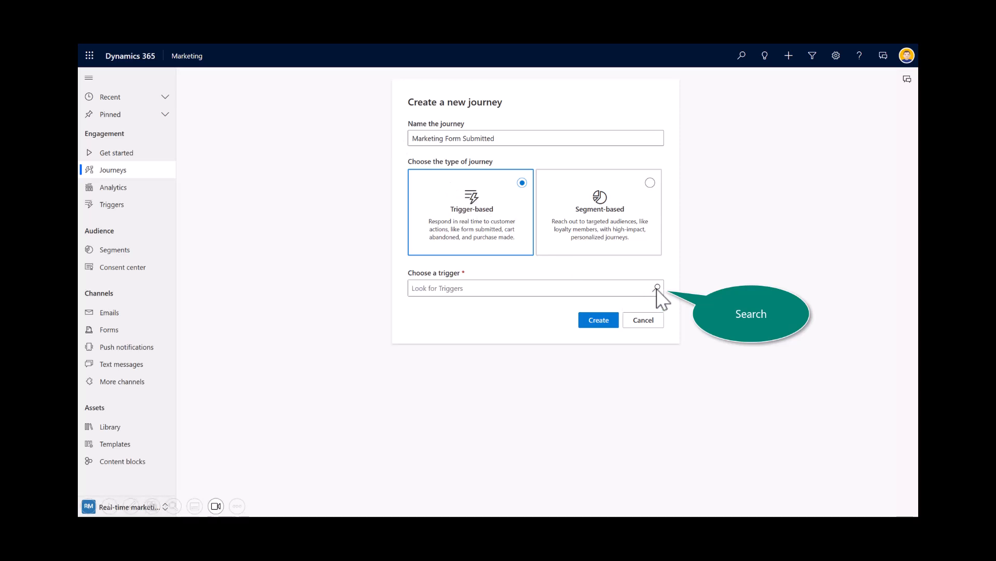
click(657, 287)
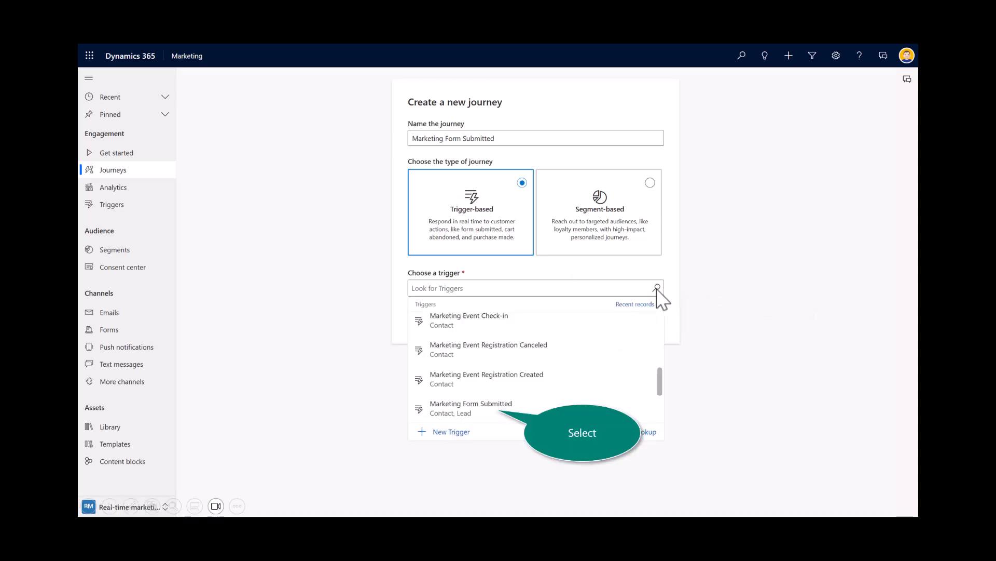
click(471, 408)
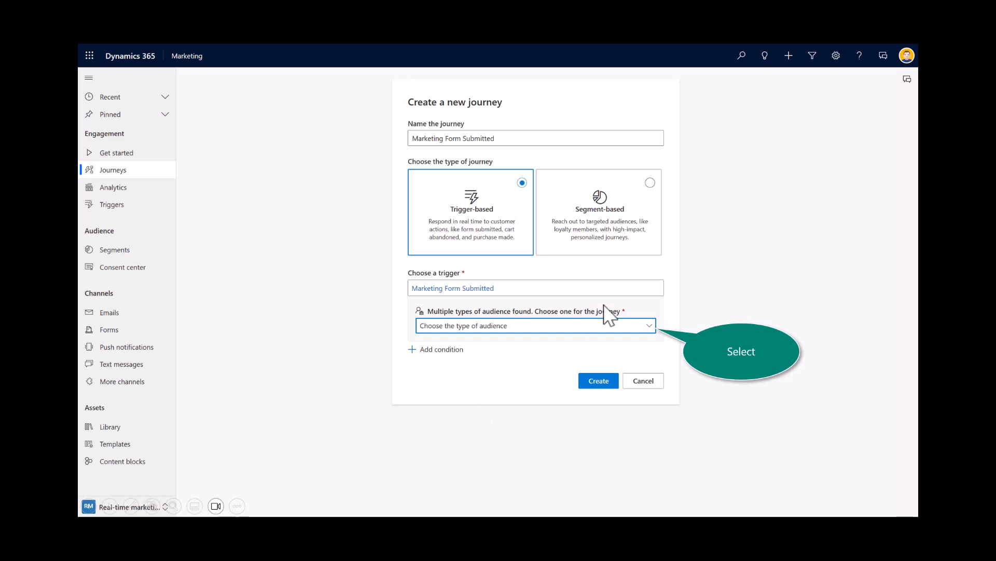
click(642, 326)
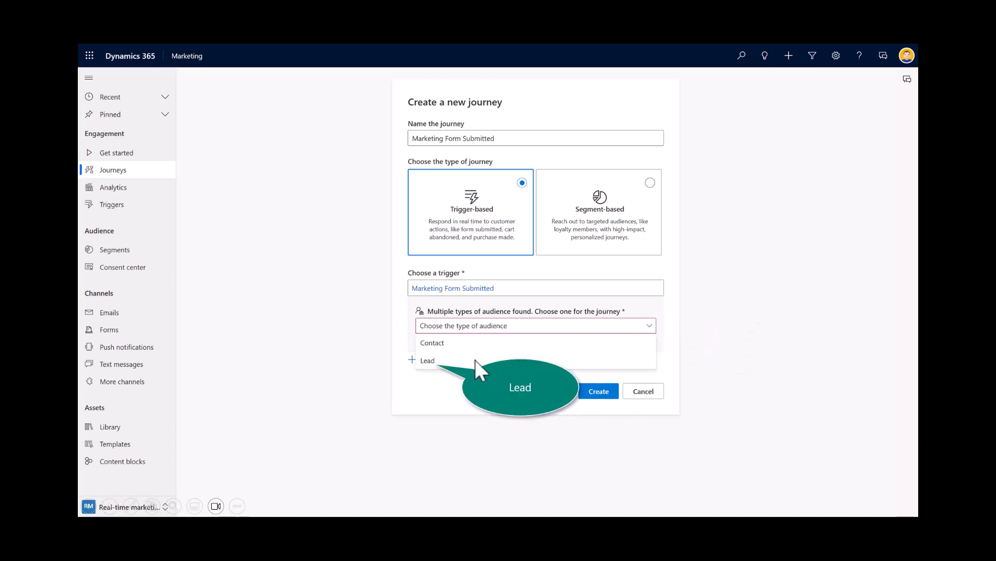
click(432, 361)
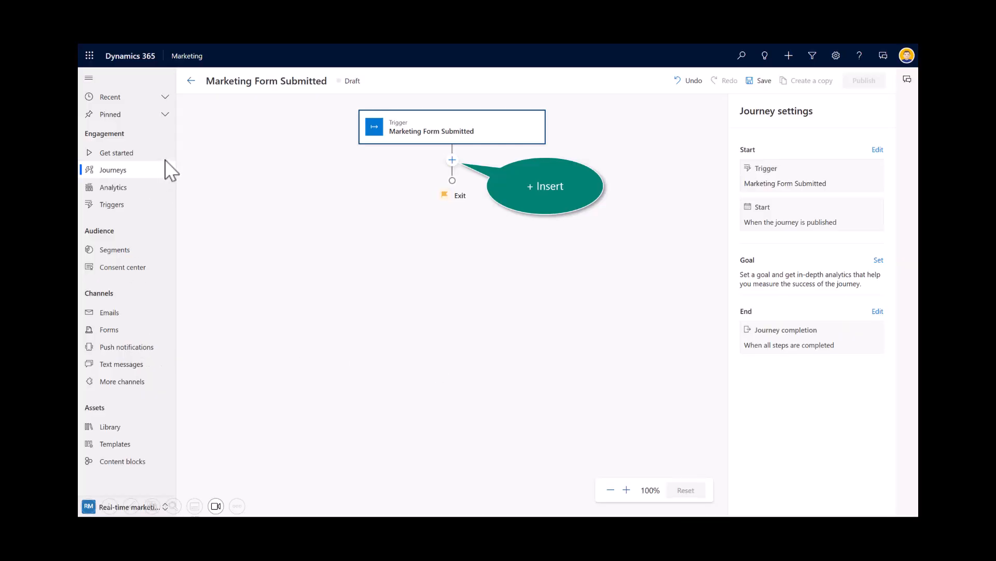
Step: Insert a Send an email step after the trigger and choose the Welcome Email message
click(452, 161)
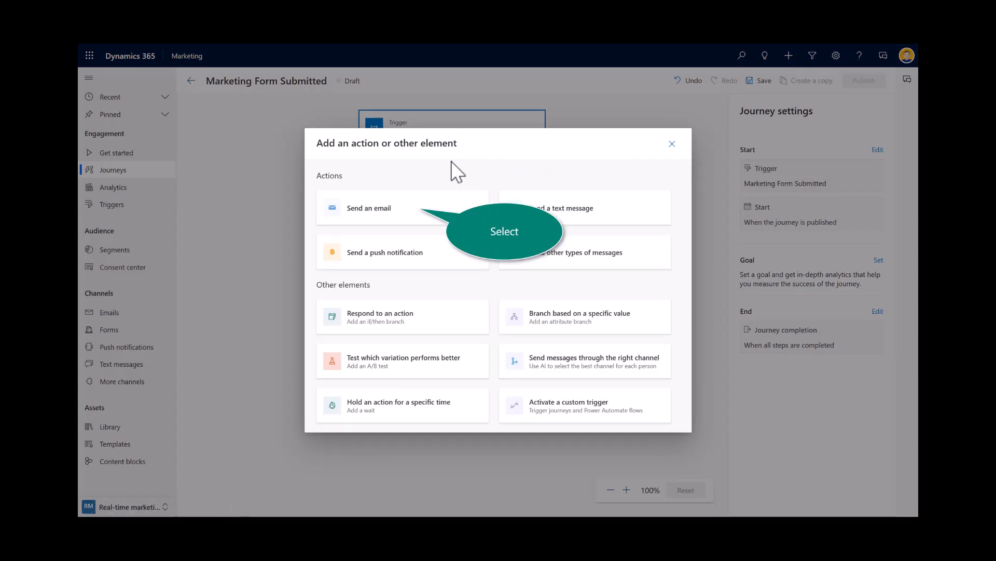
click(367, 202)
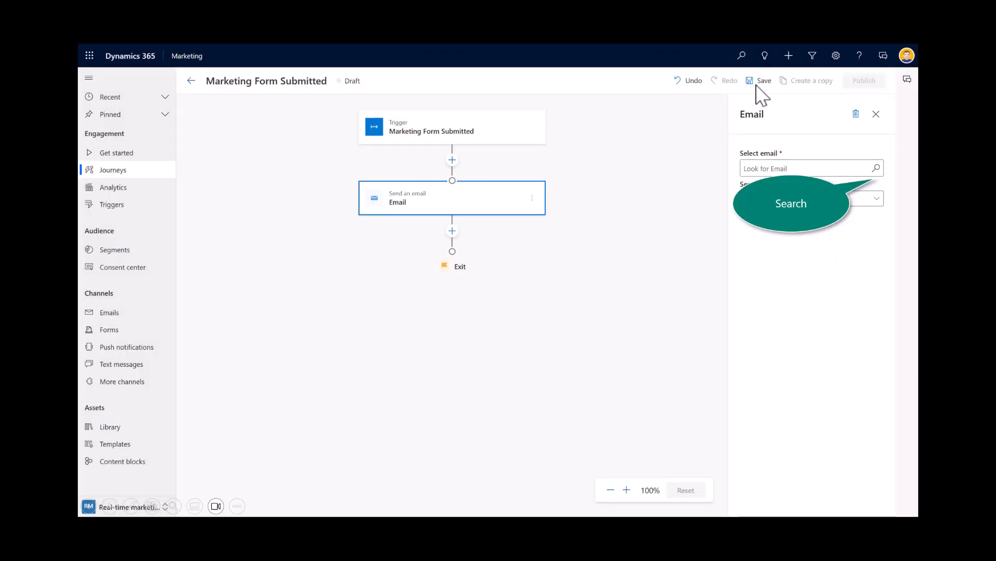
click(876, 169)
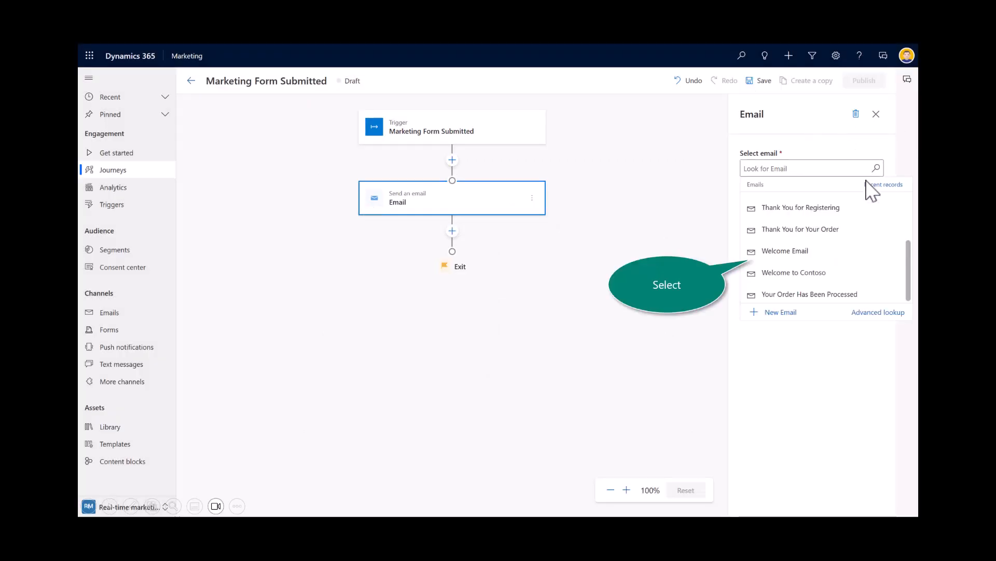
click(796, 250)
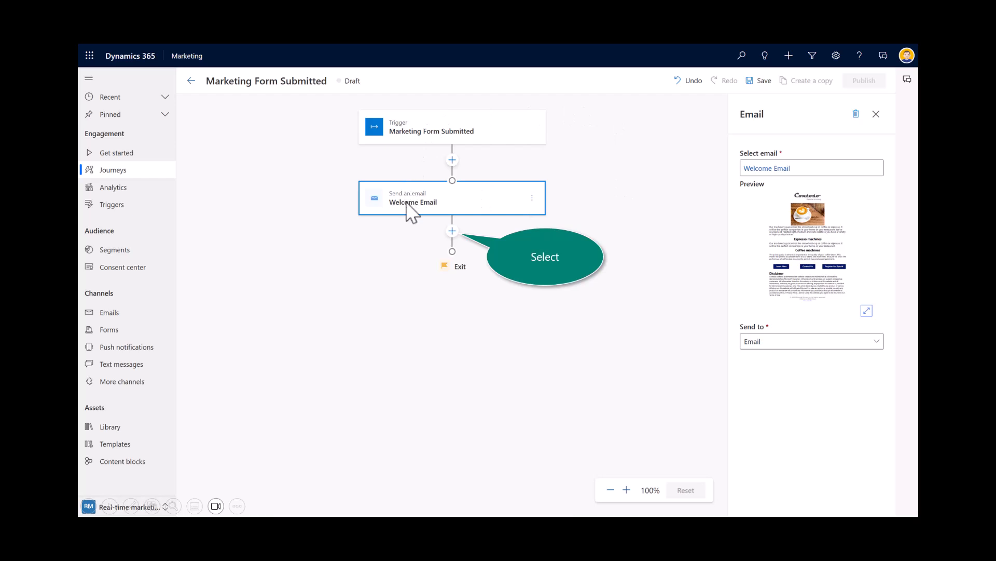
Step: Add an if/then branch after the email that waits for the previous message's Email Link Clicked interaction
click(453, 231)
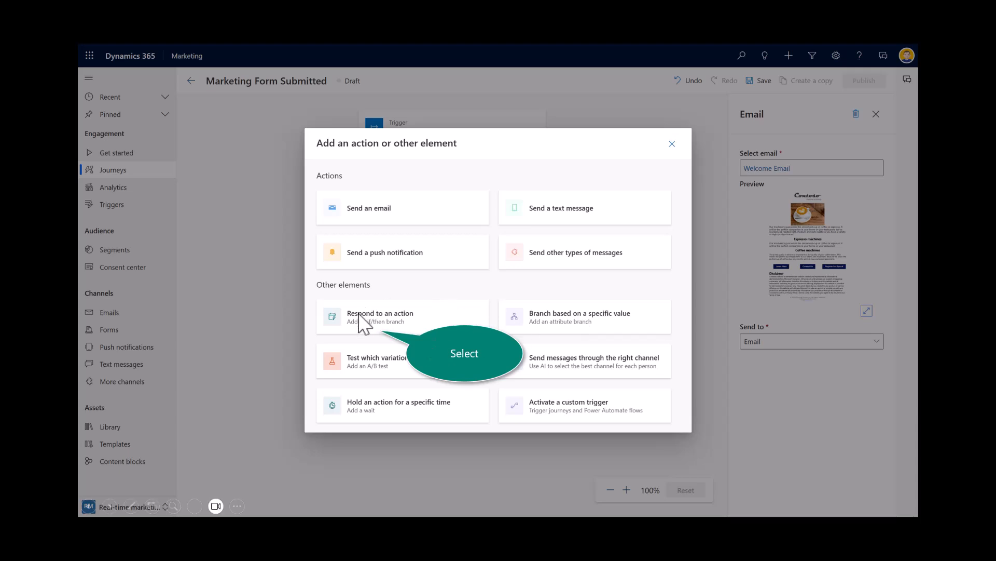
click(363, 328)
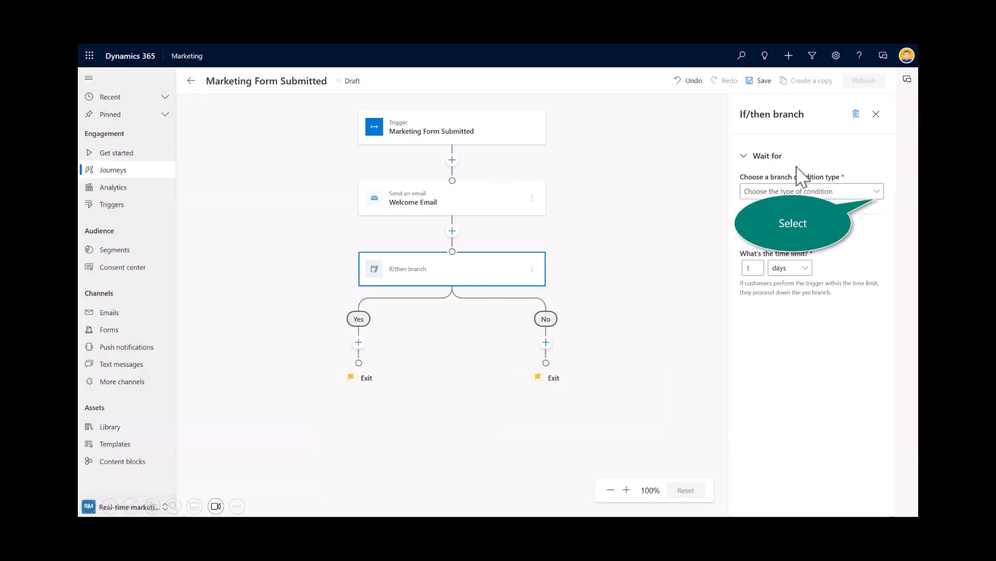
click(876, 192)
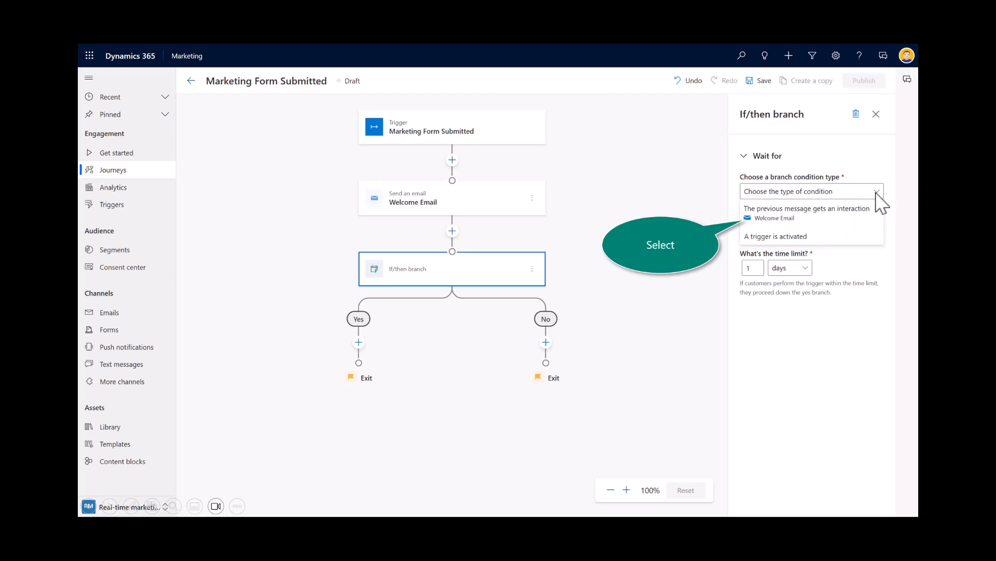
click(780, 212)
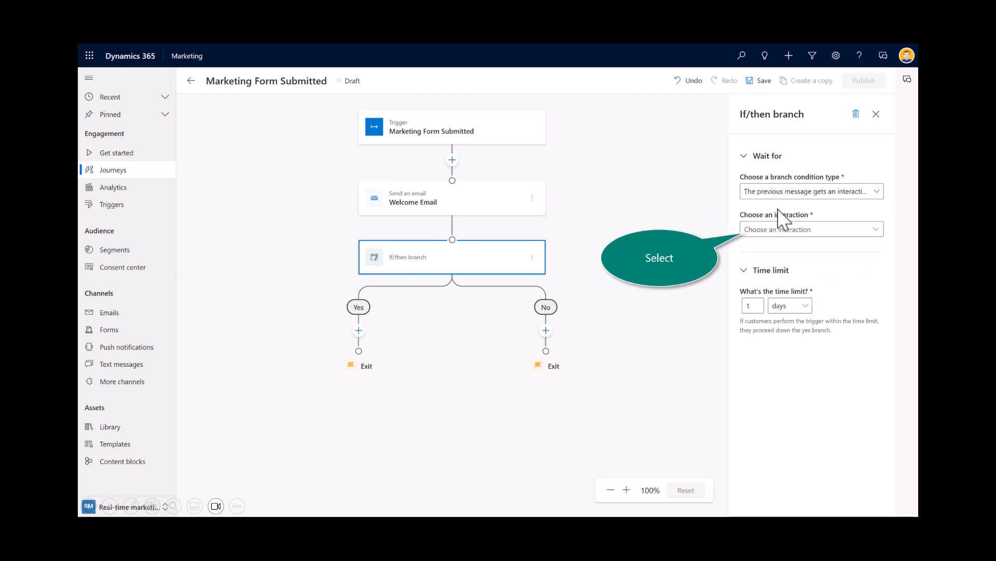
click(875, 229)
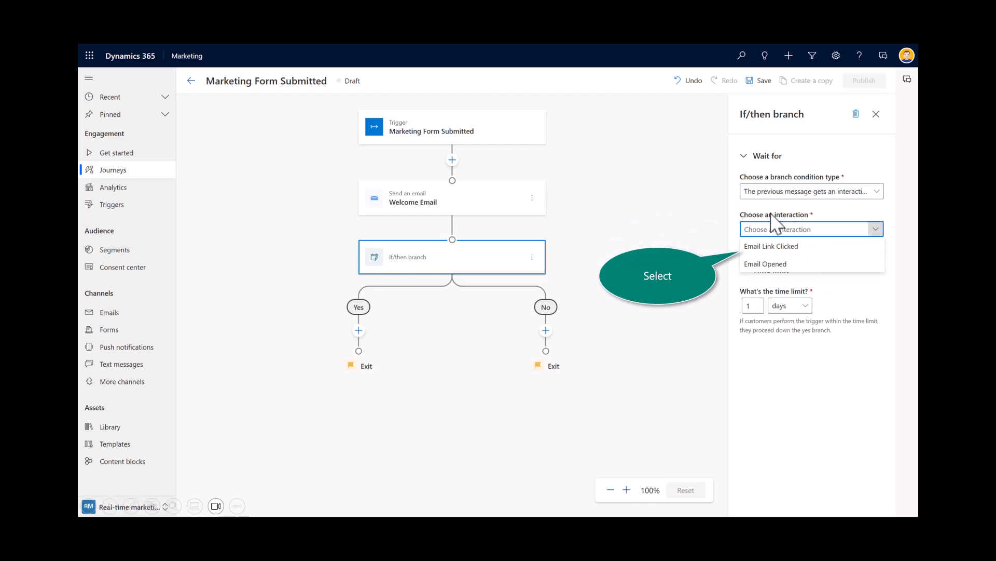
click(771, 247)
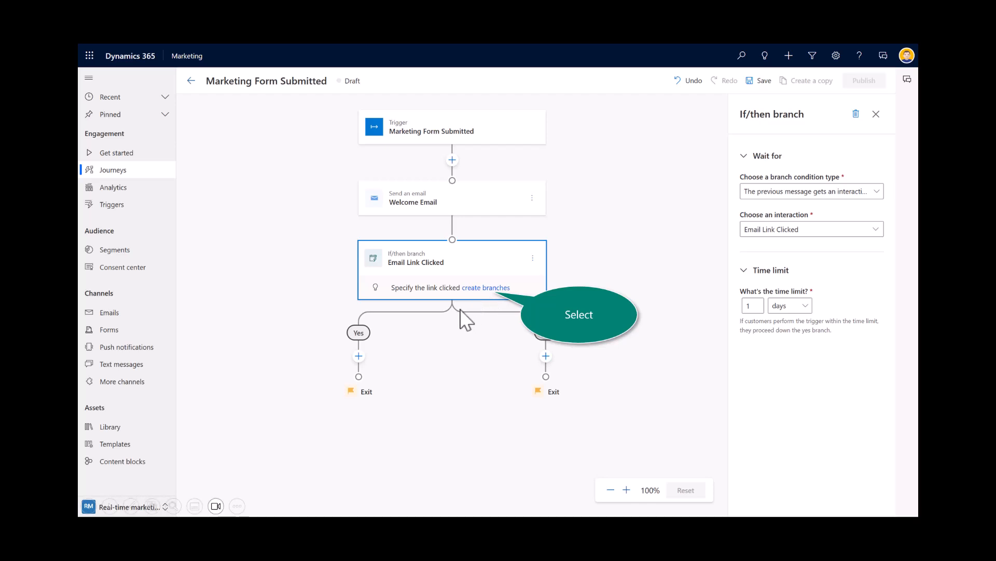
Step: Create link-click attribute branches on the Yes path and set the first branch to the Learn More link
click(464, 288)
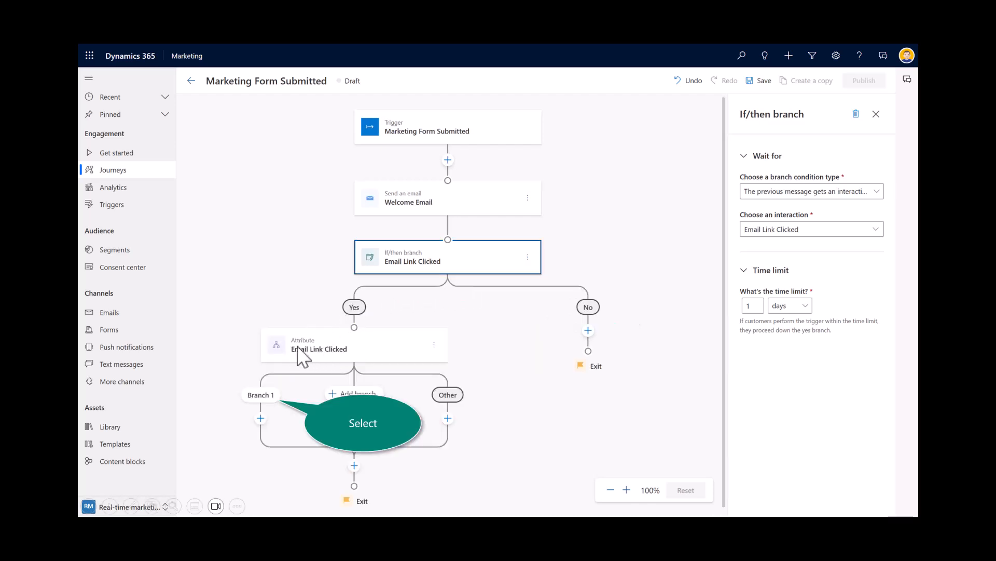
click(257, 398)
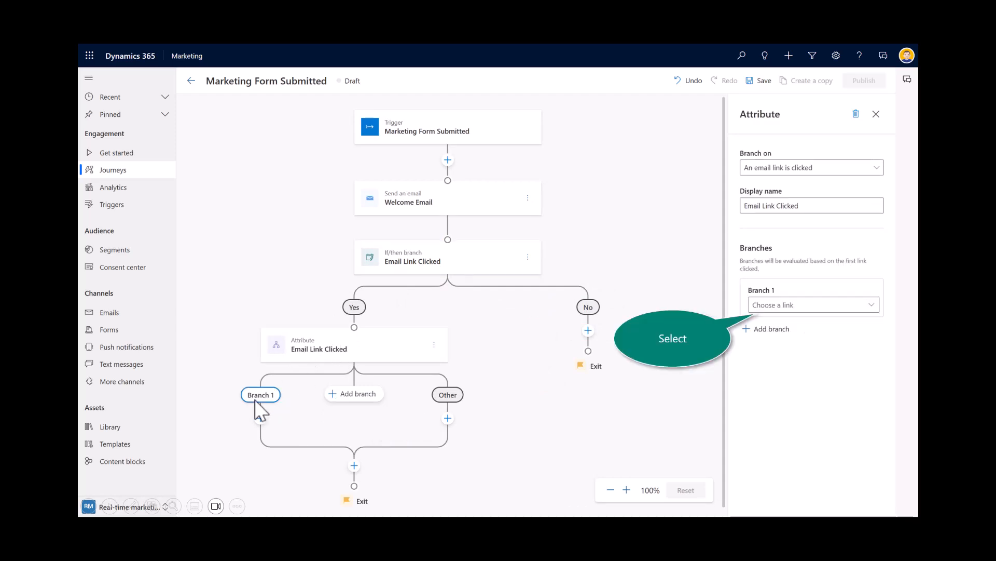
click(872, 306)
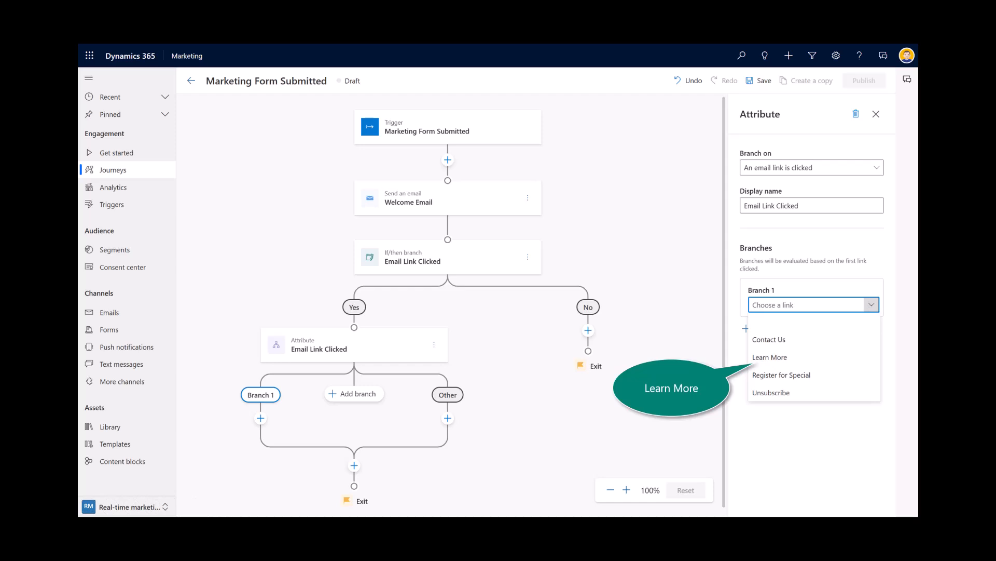
click(772, 358)
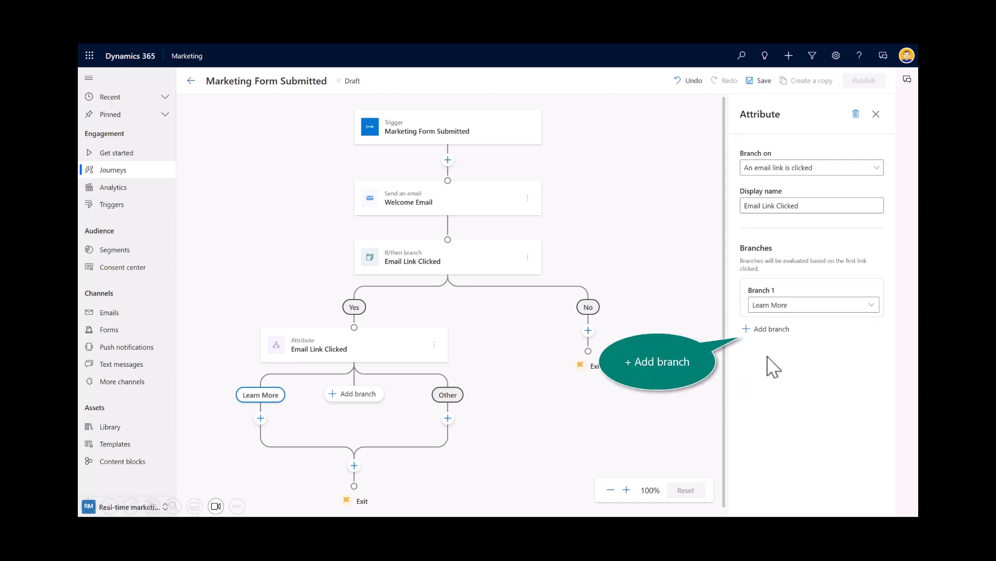
Step: Add two more branches for the Contact Us and Unsubscribe links, and save the journey
click(747, 330)
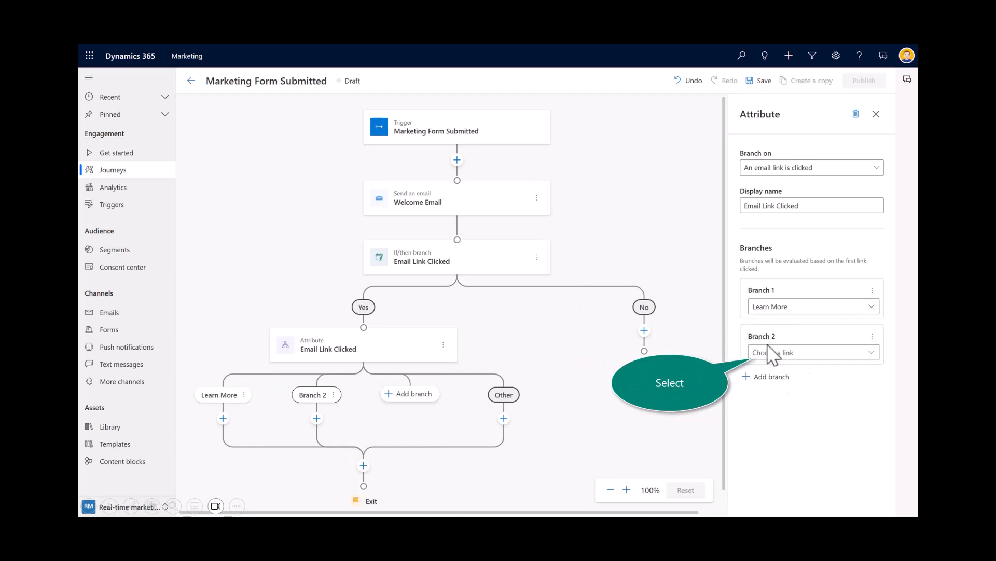
click(870, 352)
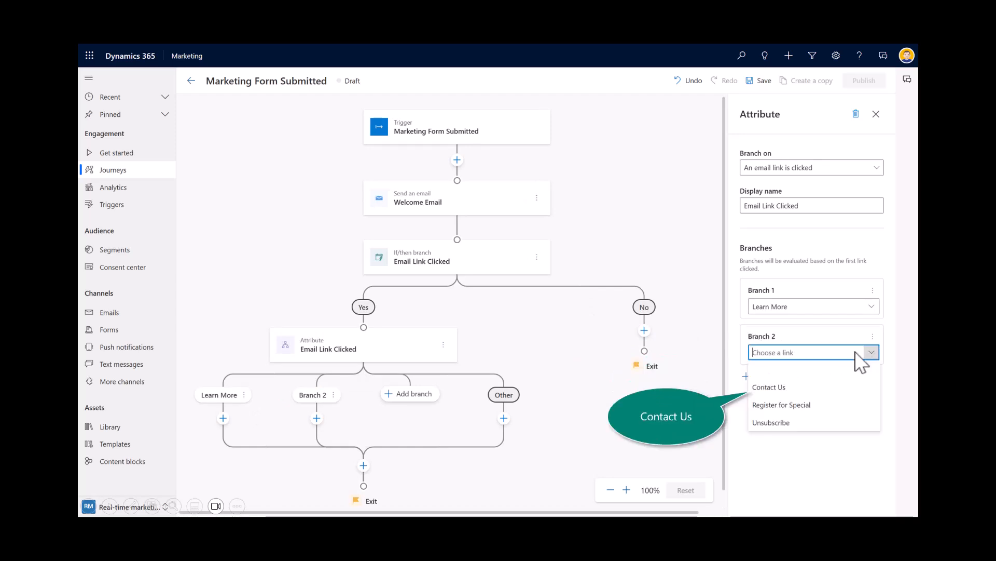
click(760, 388)
click(762, 376)
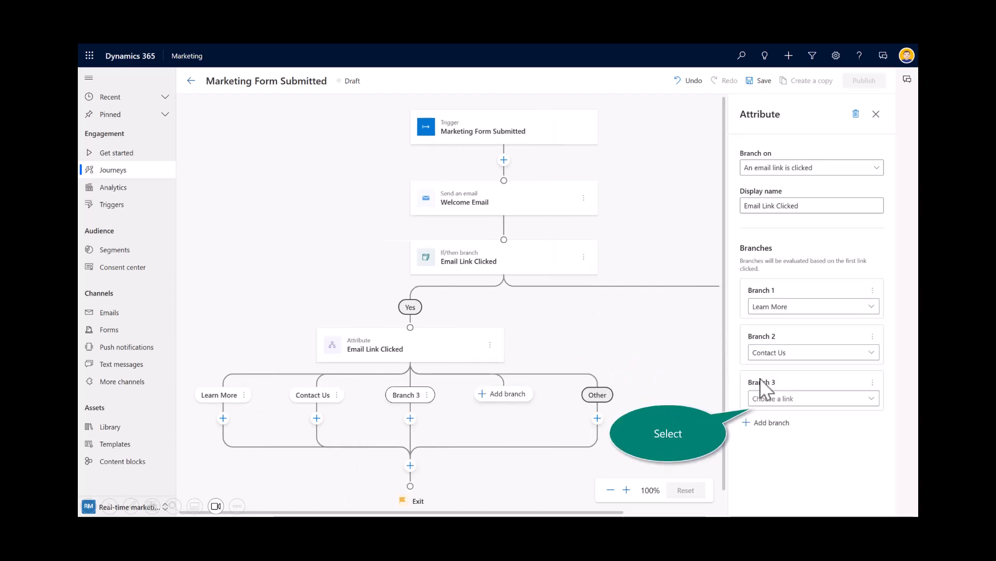
click(778, 400)
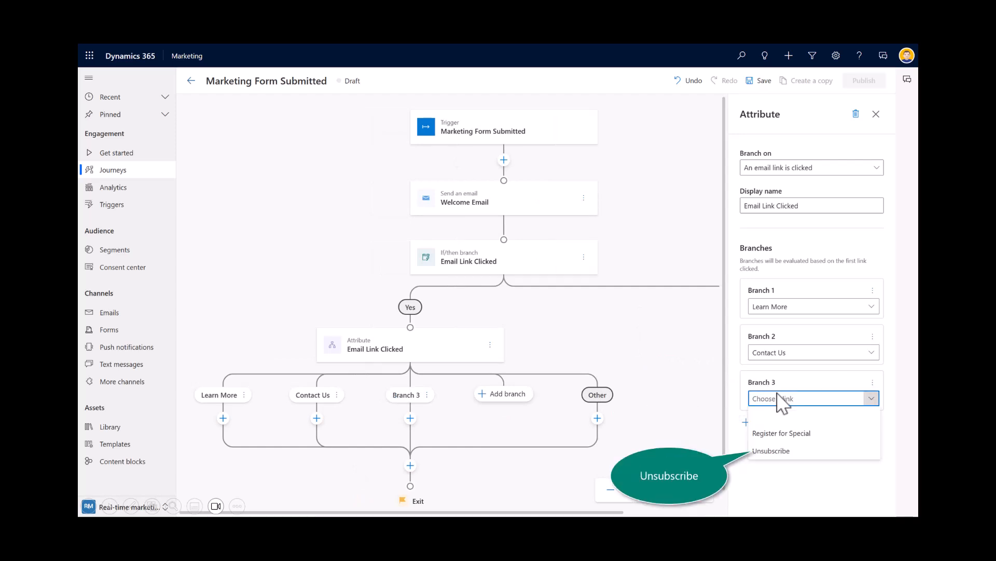
click(771, 452)
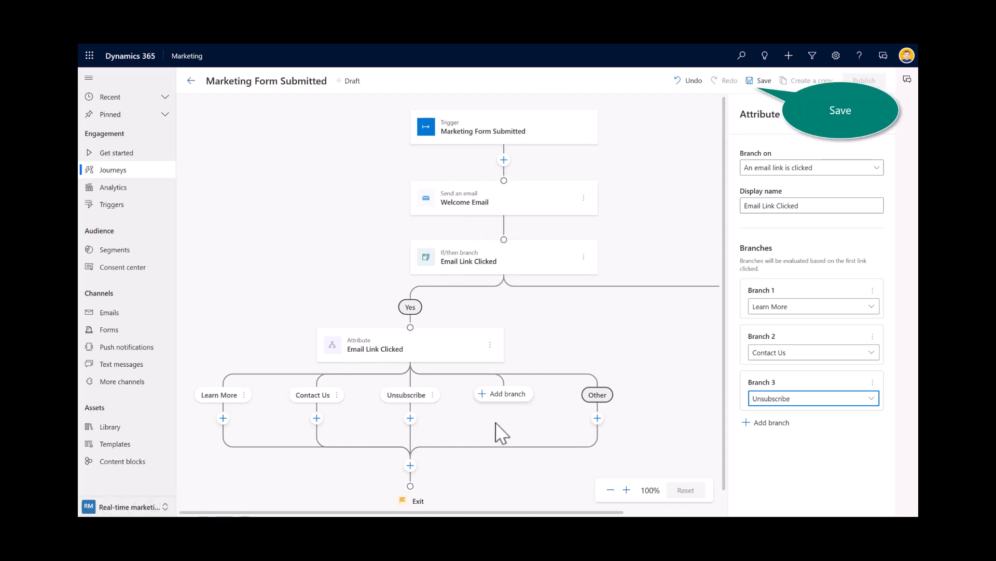
click(761, 83)
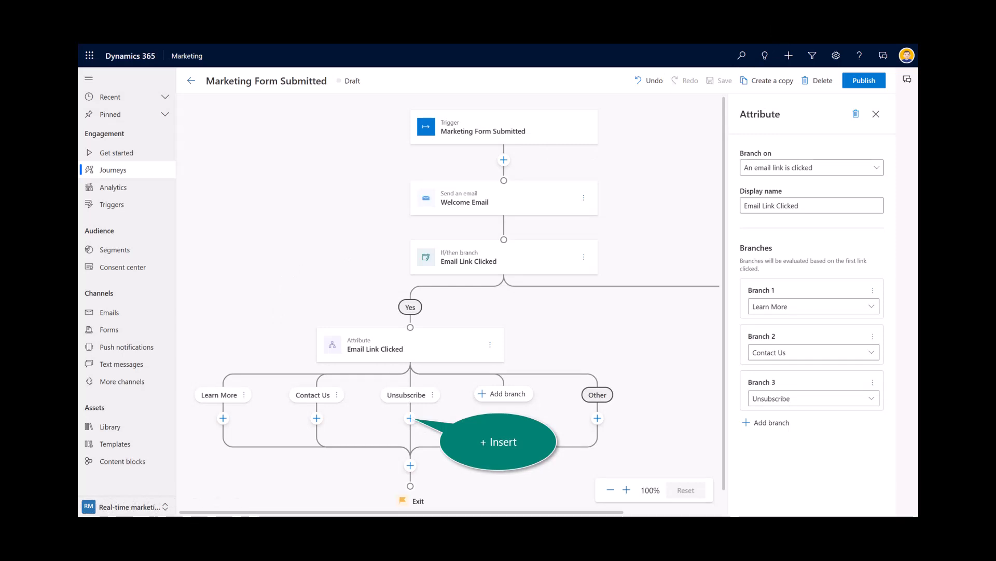
Step: Insert a text message step under the Unsubscribe branch using the Contoso Don't Leave Now message
click(410, 418)
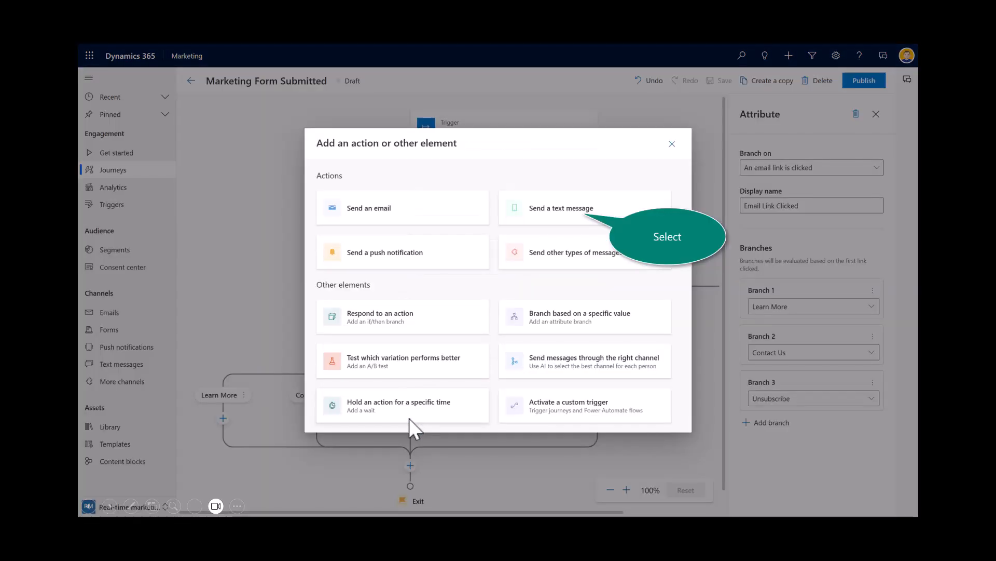
click(560, 214)
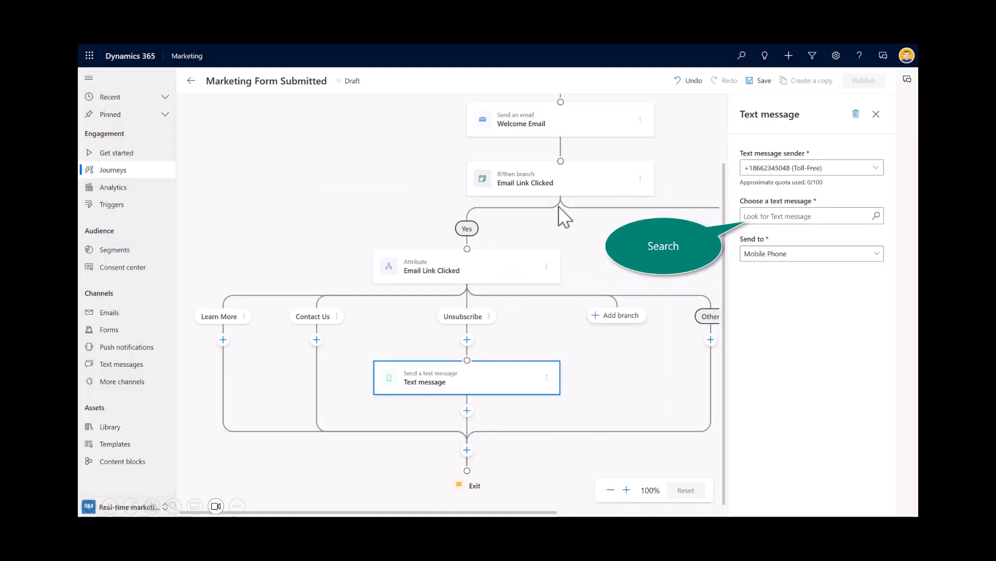
click(877, 219)
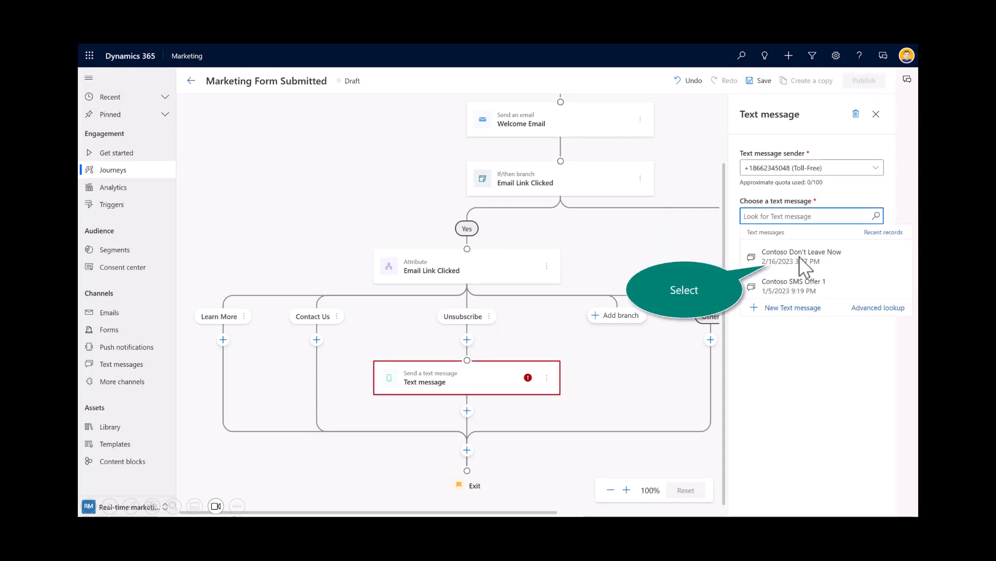
click(800, 256)
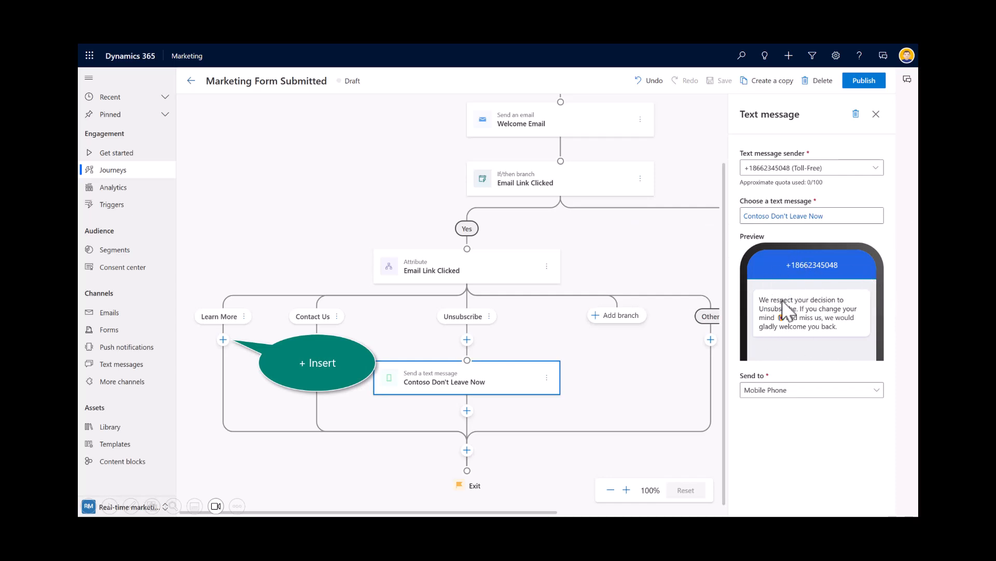
Step: Insert a channel optimization step under the Learn More branch using the Email and Text message channels
click(224, 340)
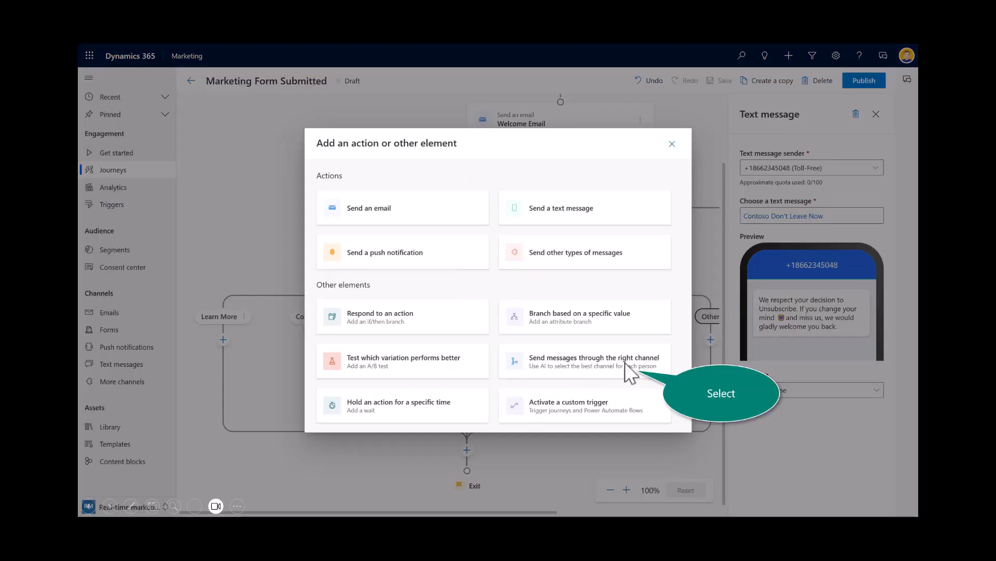
click(565, 370)
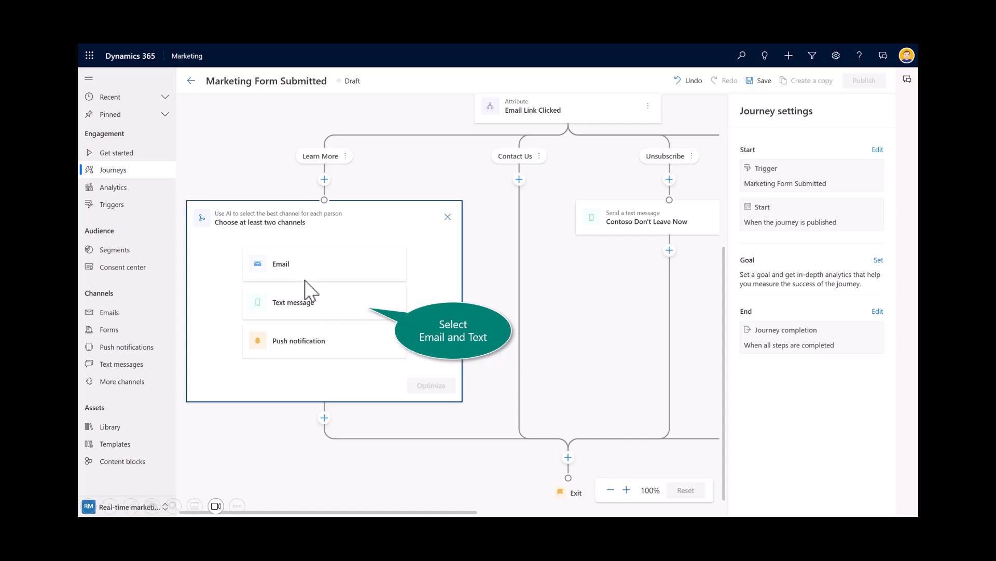
click(307, 265)
click(306, 296)
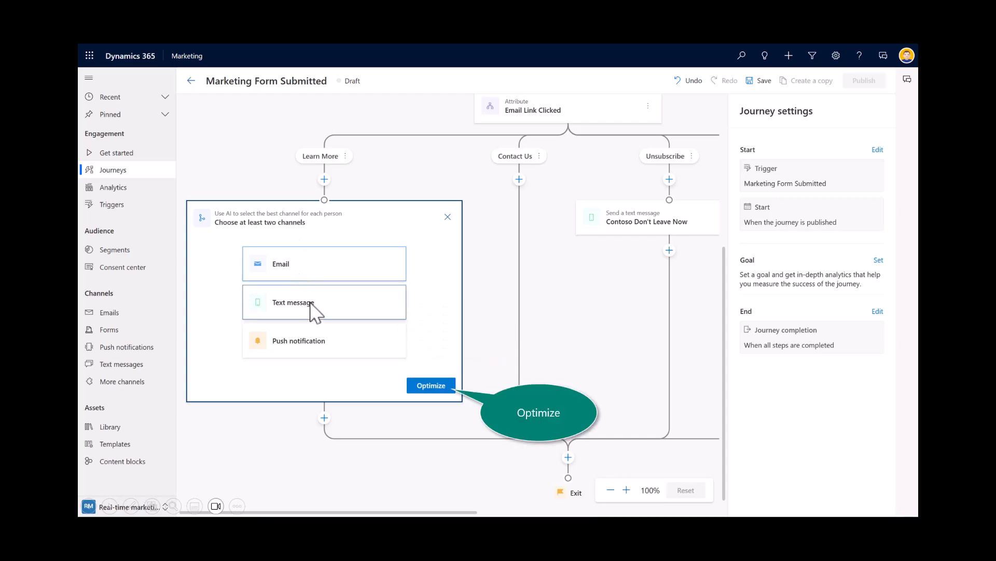
click(427, 387)
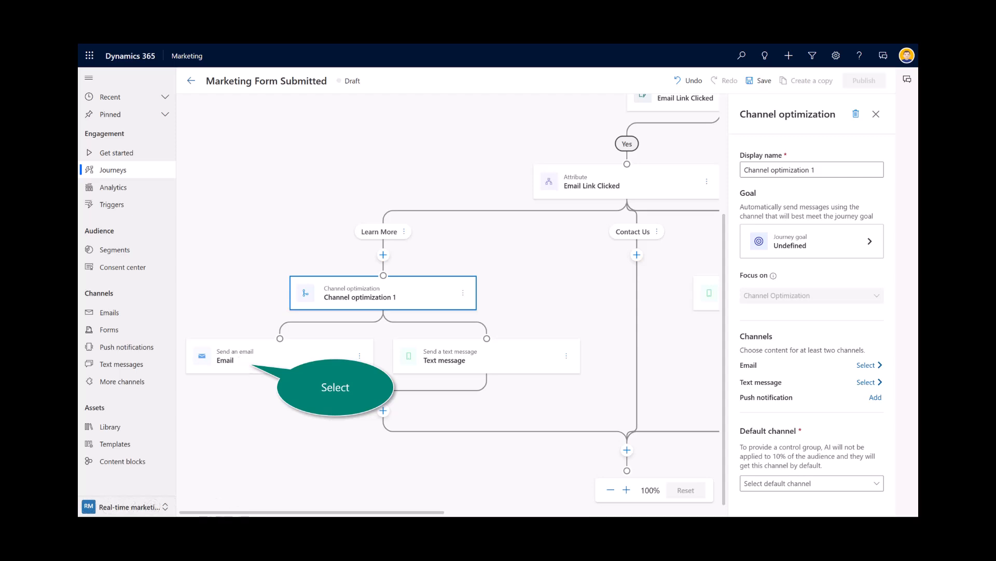
Step: Set both the email and text message channel steps to the Intro to New Coffee content
click(240, 362)
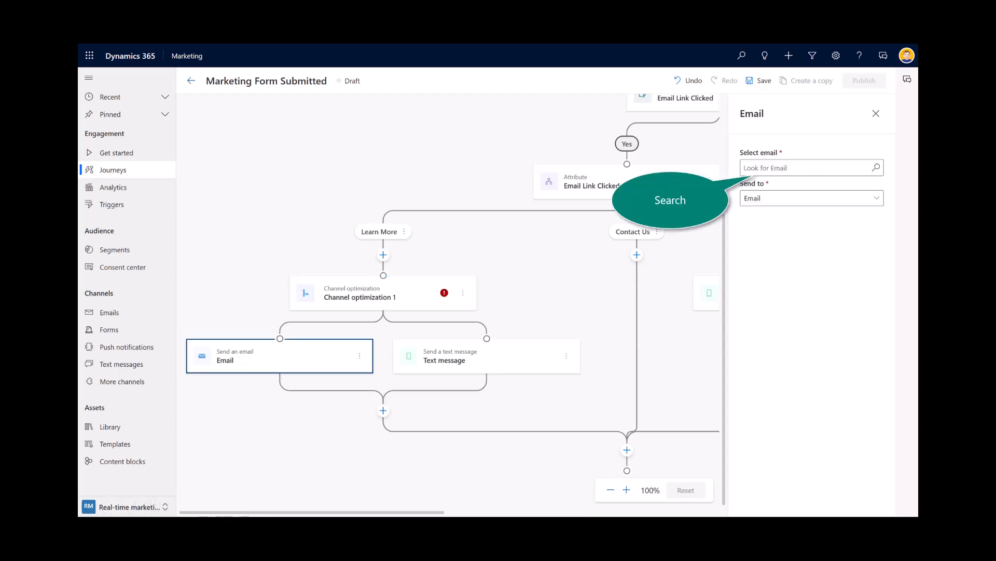
click(880, 168)
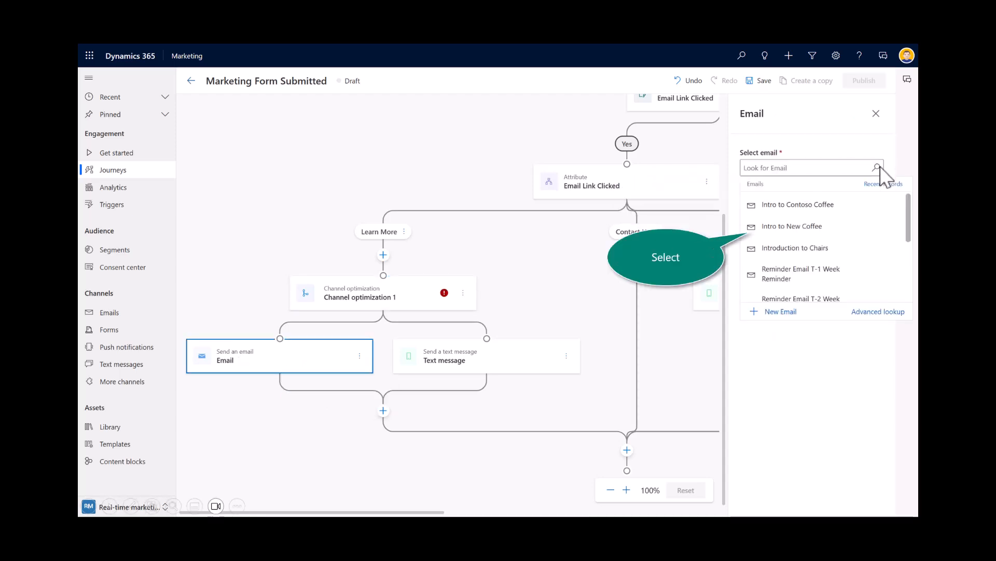
click(778, 227)
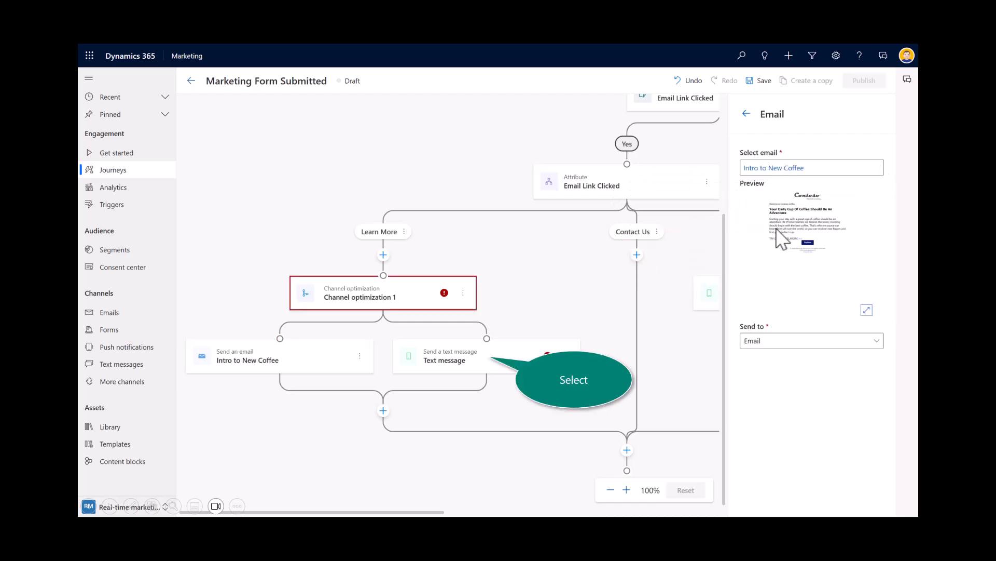
click(445, 365)
click(843, 217)
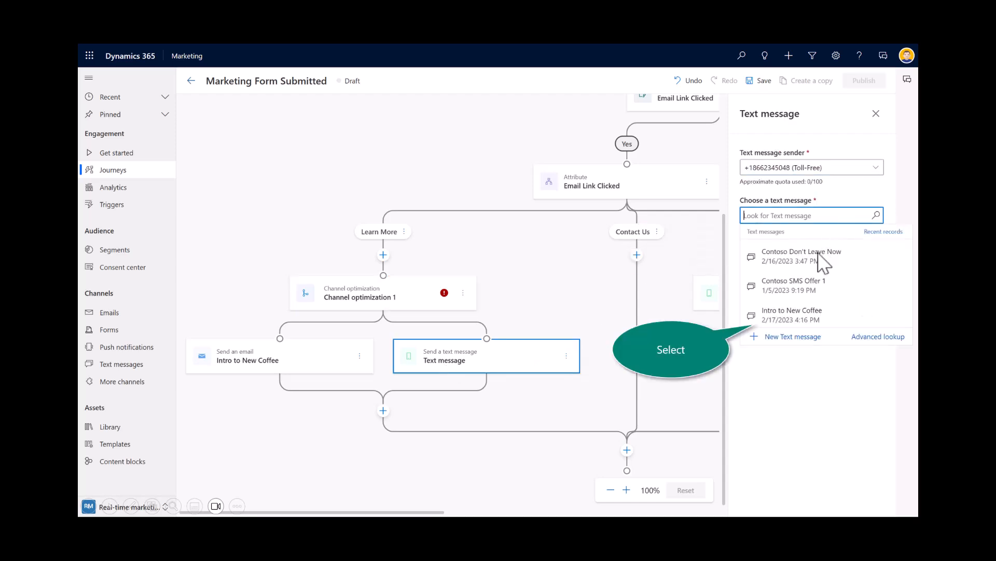
click(795, 317)
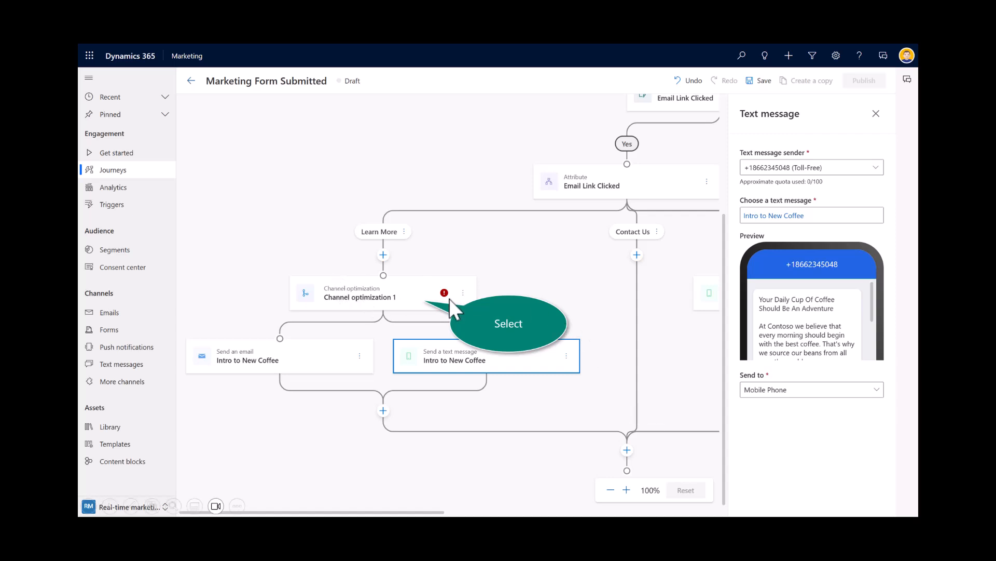
Step: Set the channel optimization's default channel to Email, check the Focus on info tip, and save the journey
click(402, 297)
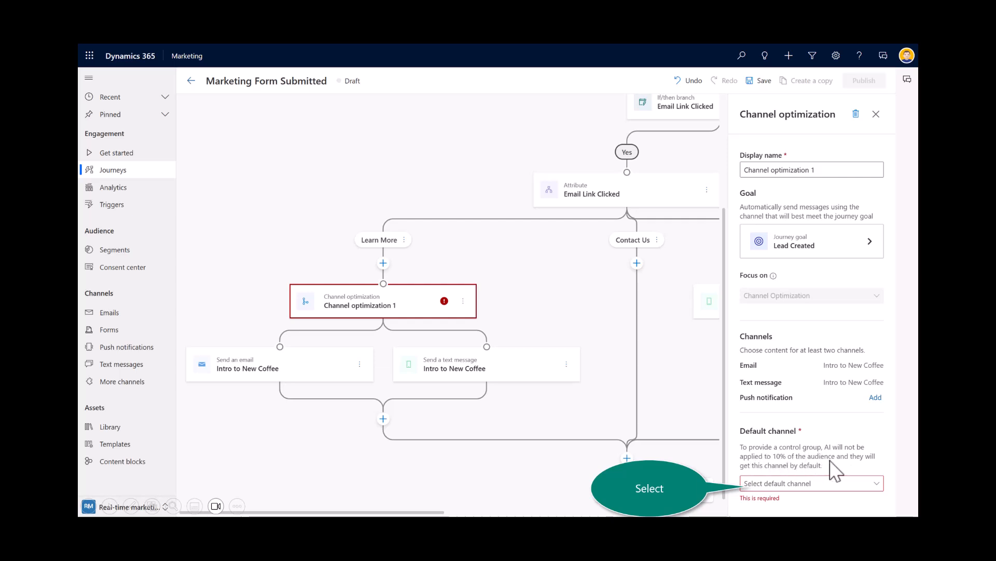
click(837, 484)
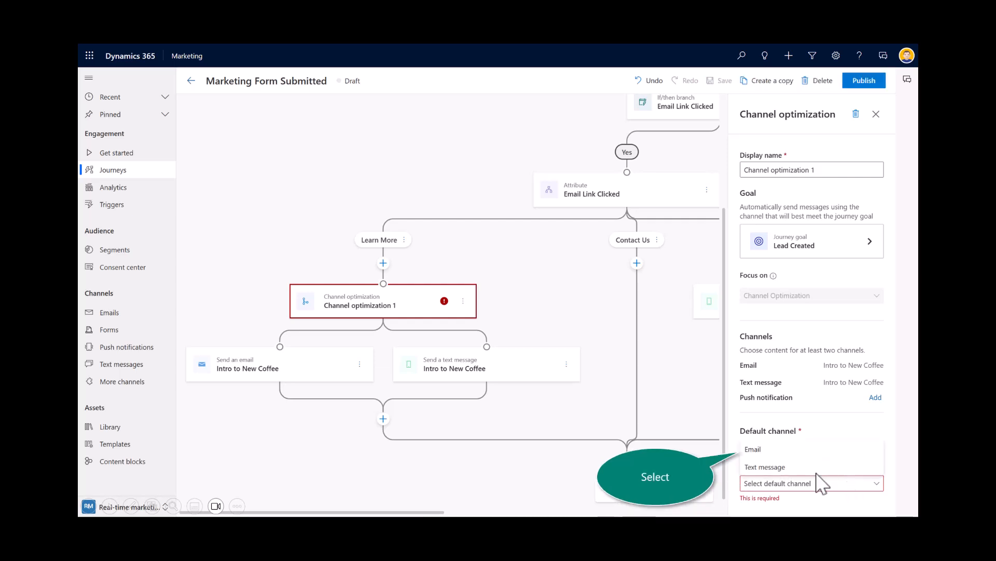
click(752, 449)
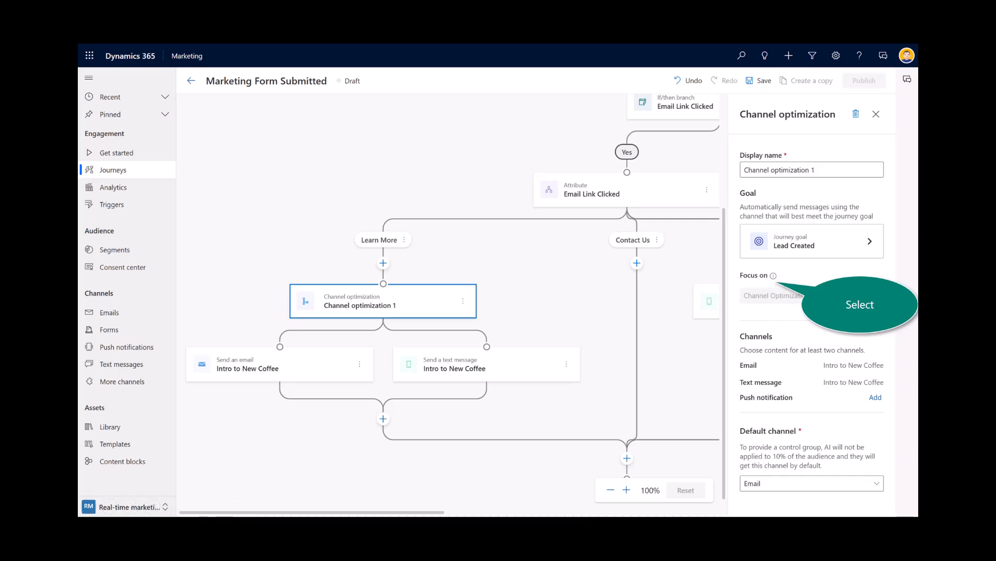
click(773, 278)
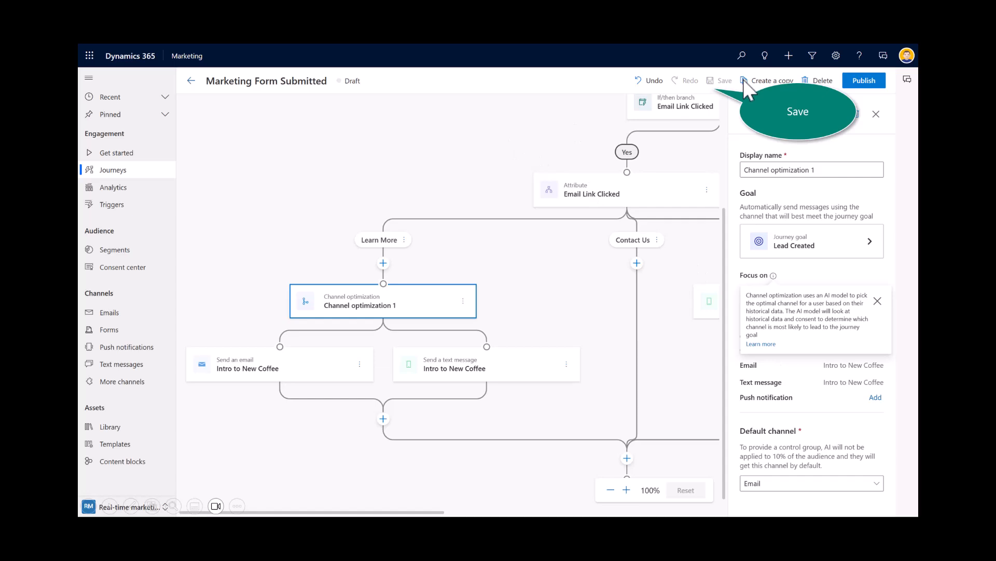
click(717, 81)
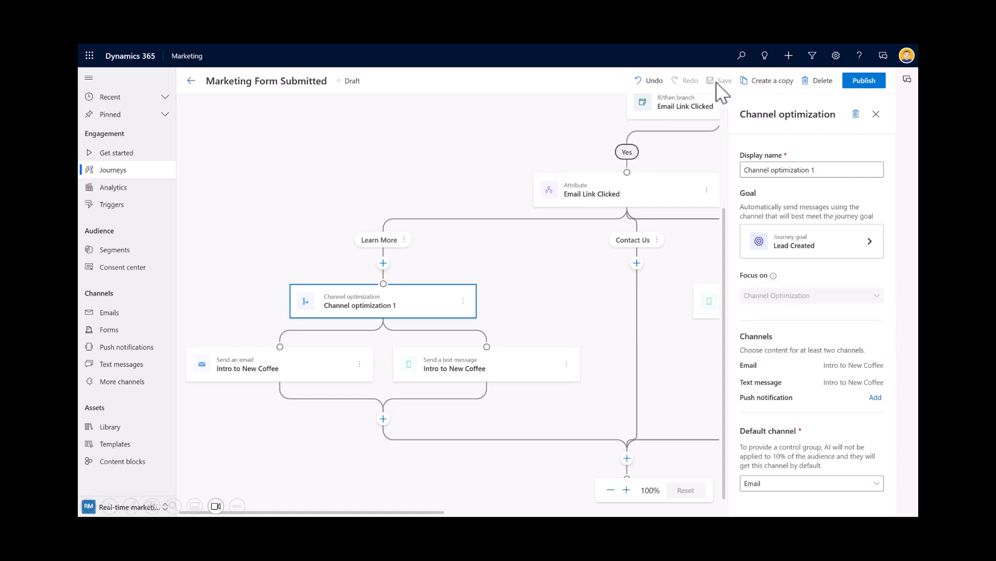